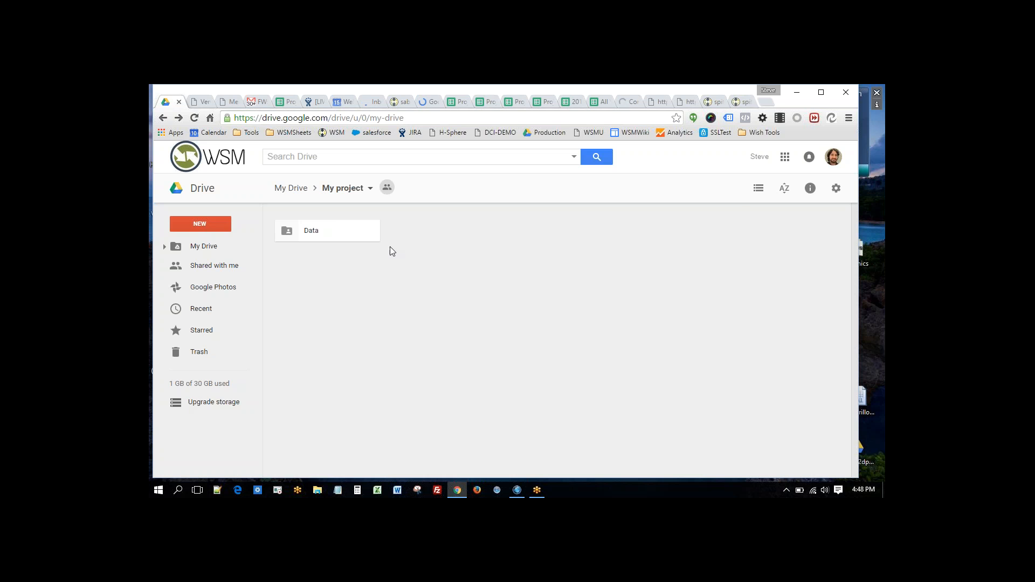
- Open the CategoryMapping_finalized spreadsheet from the Data folder and select the category IDs in A2:C3
double_click(334, 225)
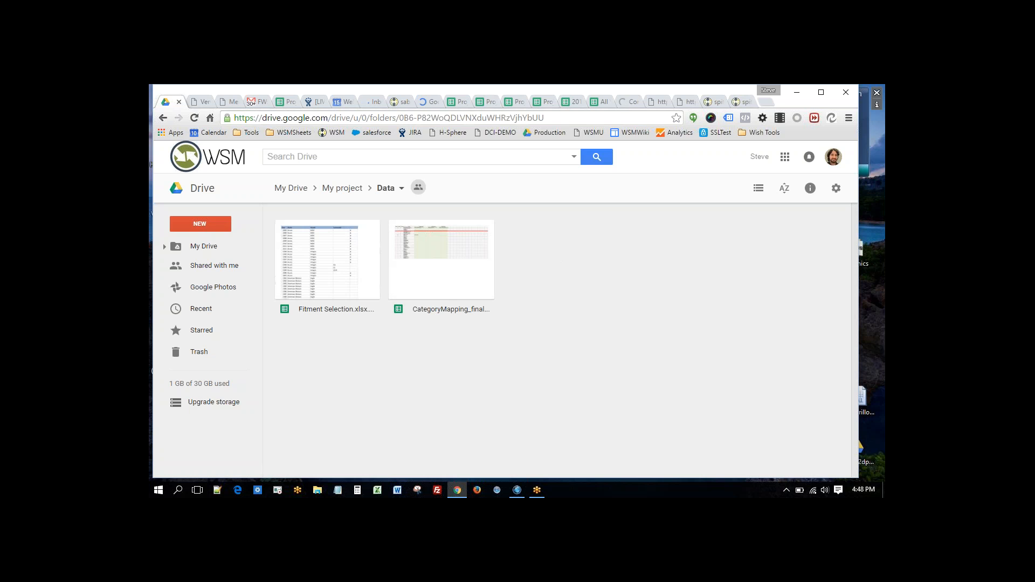
double_click(440, 284)
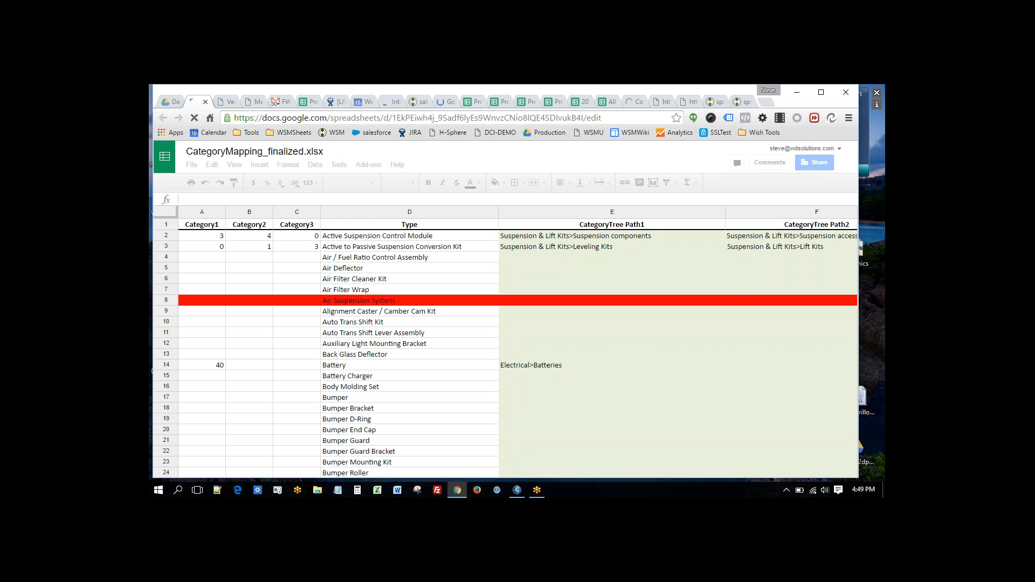
drag(210, 237, 296, 251)
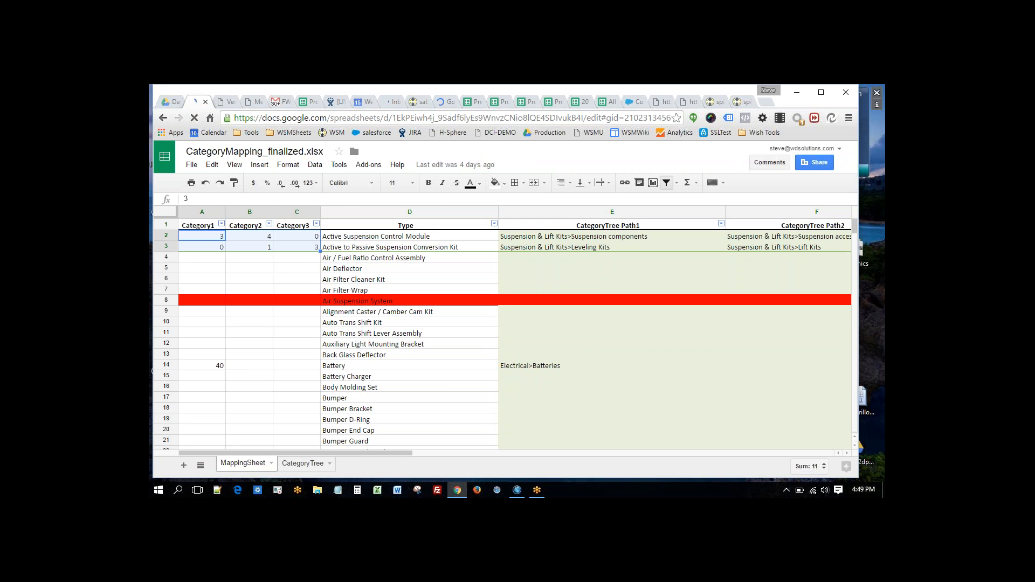
- On the CategoryTree sheet, clear the ID heading in cell A1 and check the first row's Parent and Child1 entries
click(304, 465)
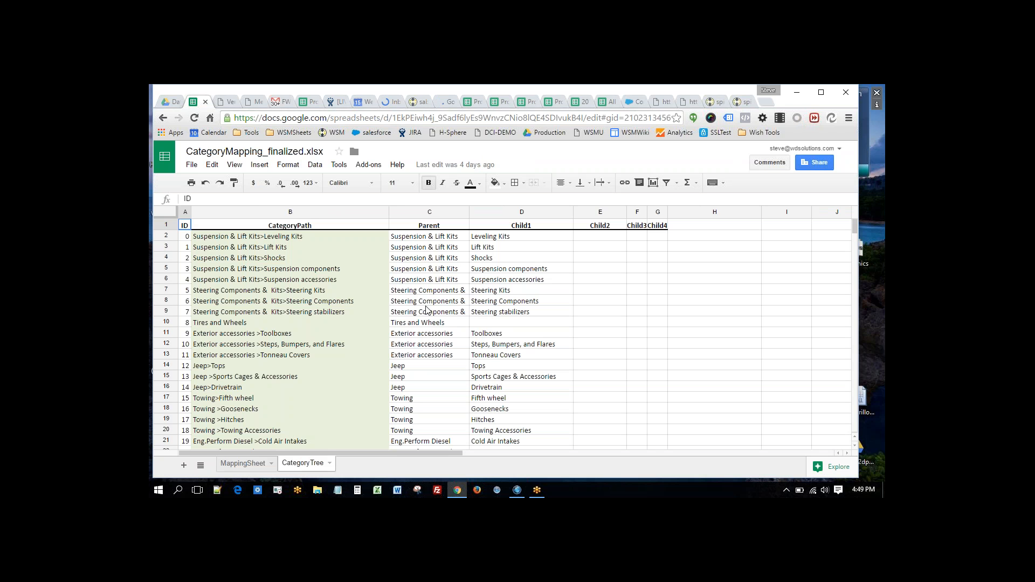
key(Delete)
click(449, 241)
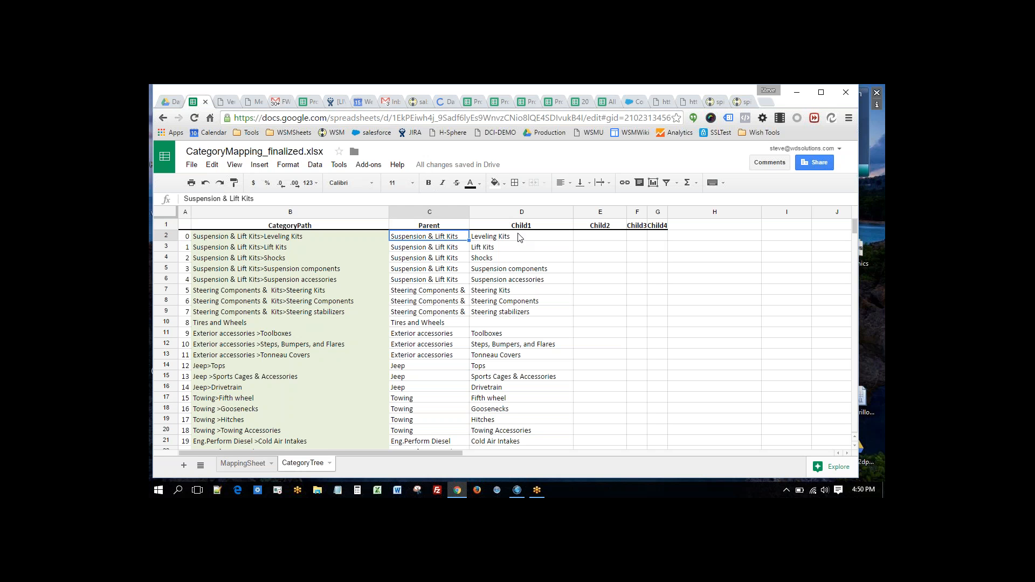
click(517, 237)
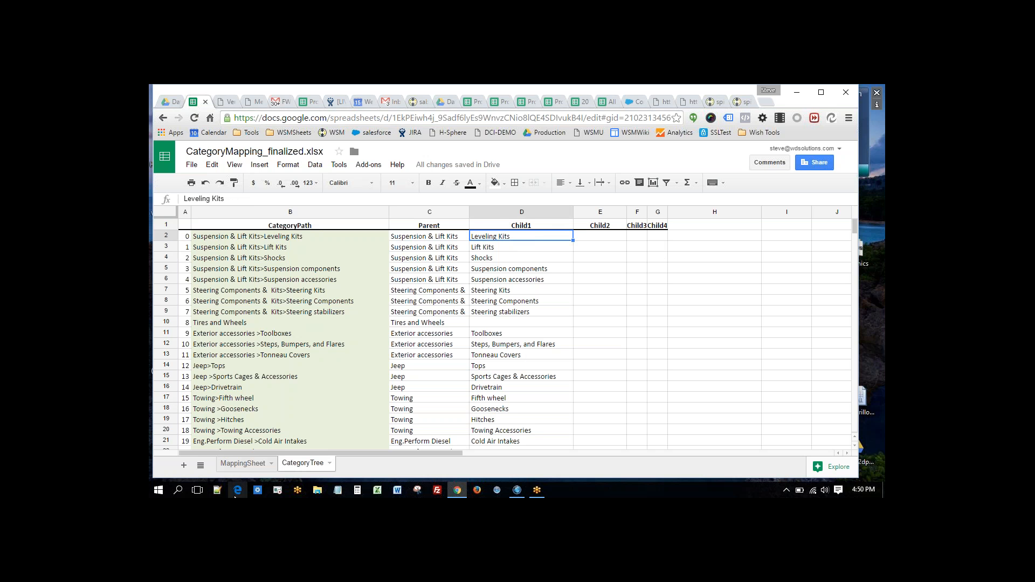
- Clear the Category1, Category2 and Category3 values in A2:C3 of the MappingSheet
click(239, 465)
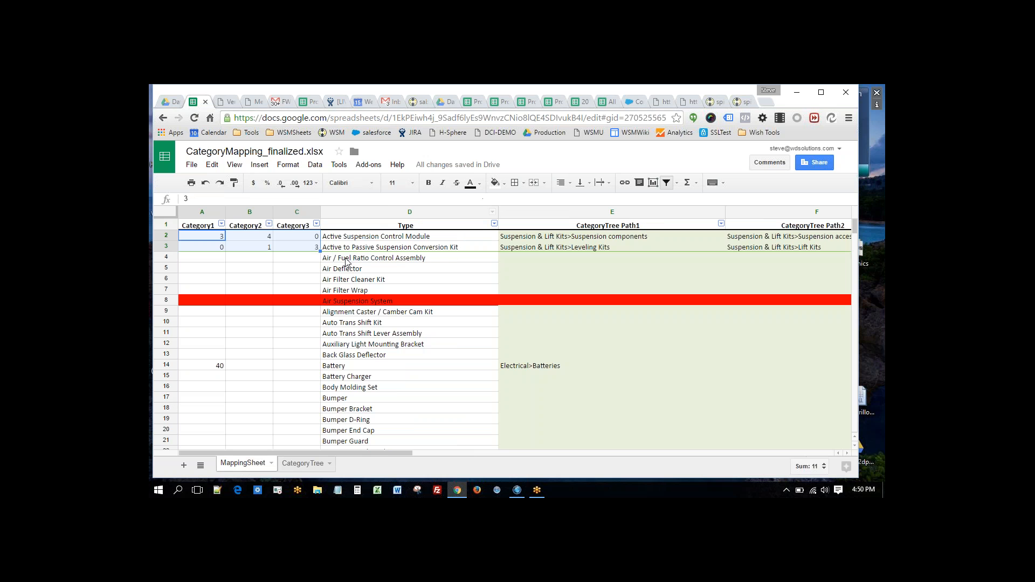
click(262, 257)
drag(304, 248, 213, 242)
key(Delete)
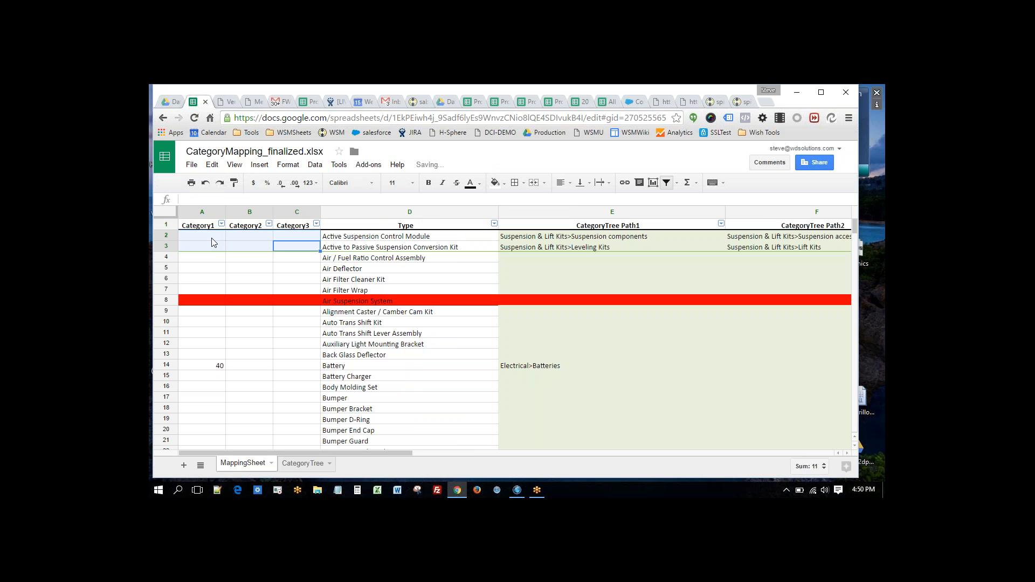
click(289, 269)
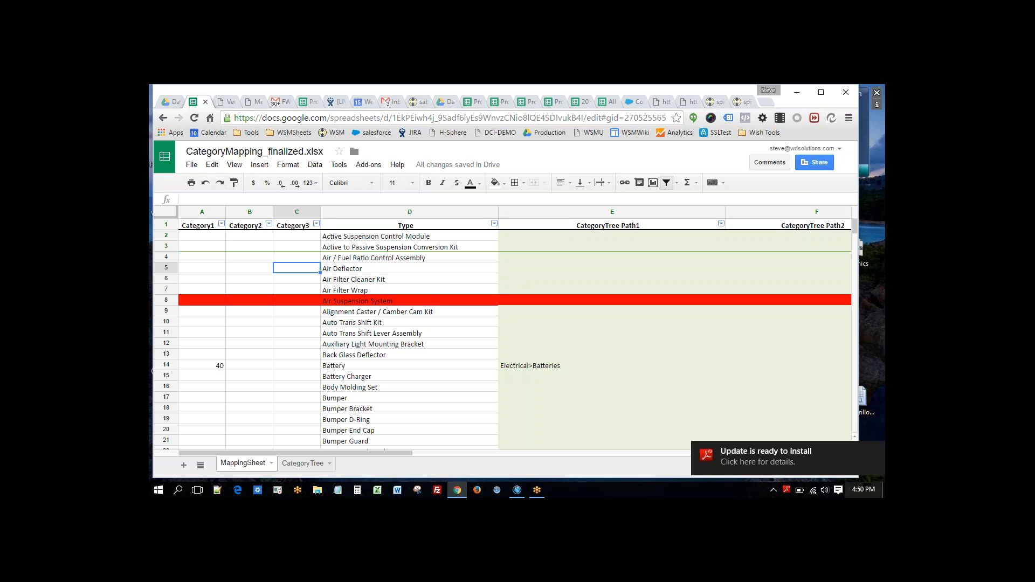
- Dismiss the update notification and review the product types listed in the Type column
click(879, 458)
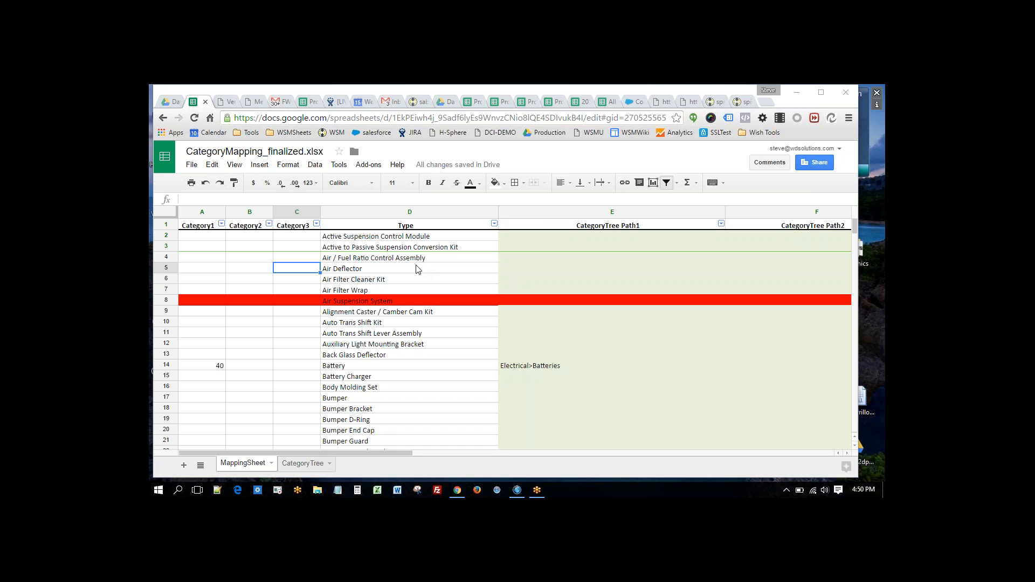
click(414, 228)
click(412, 238)
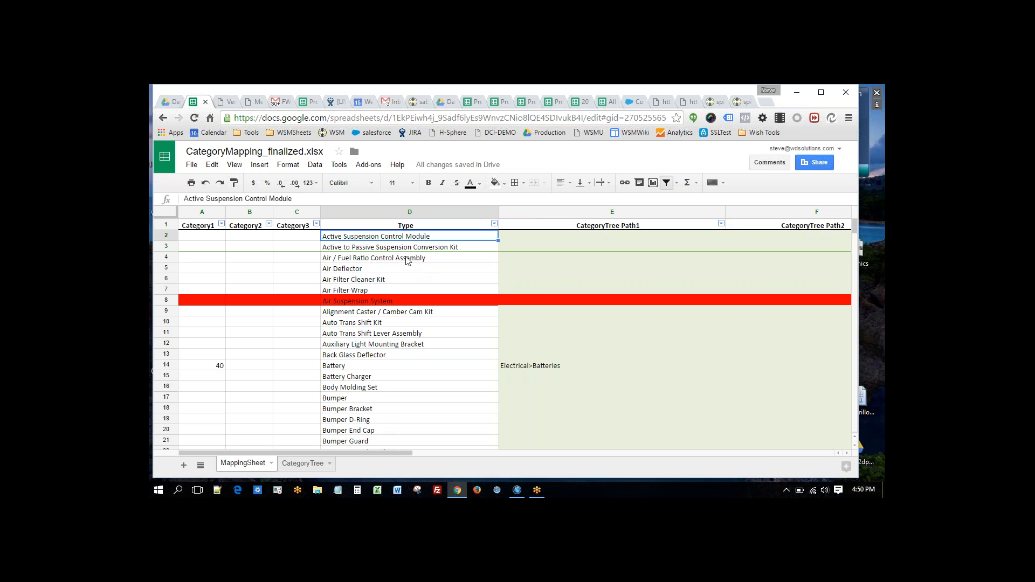
click(407, 259)
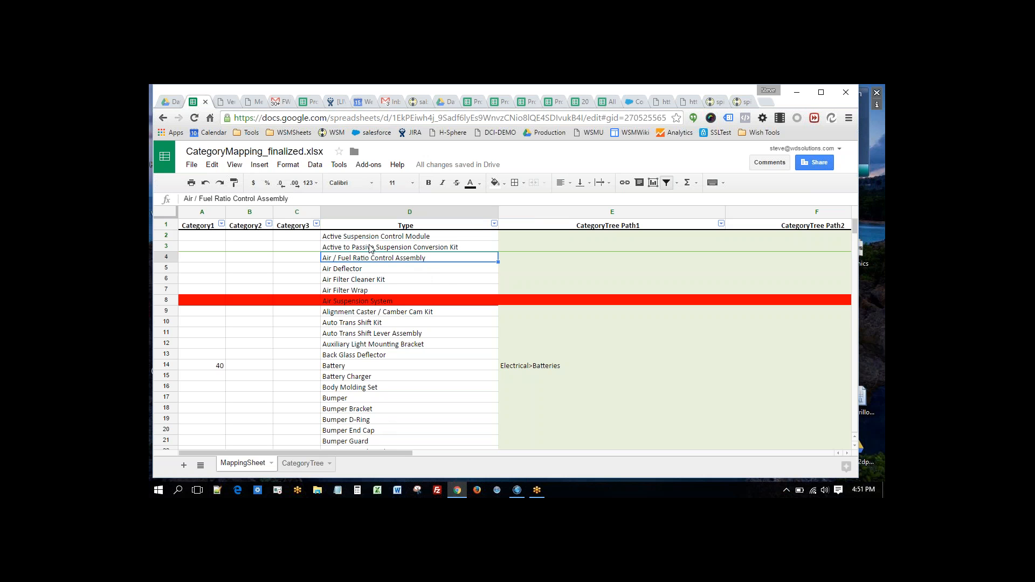
scroll(448, 291, down, 3)
scroll(448, 291, up, 3)
click(391, 237)
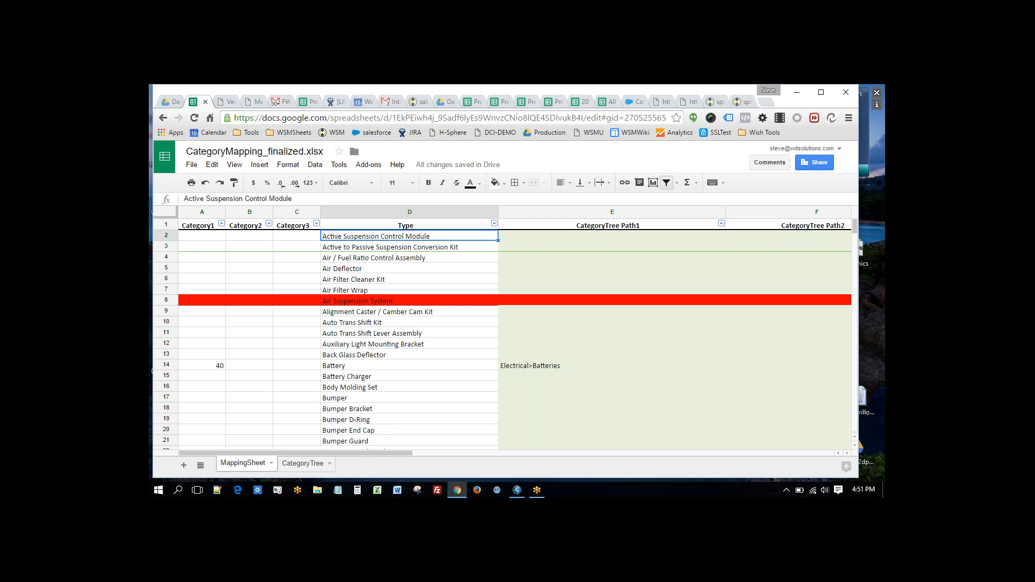
- Consult the CategoryTree sheet, then map Active Suspension Control Module on MappingSheet to category IDs 3, 4 and 0 in Category1 to Category3
click(323, 463)
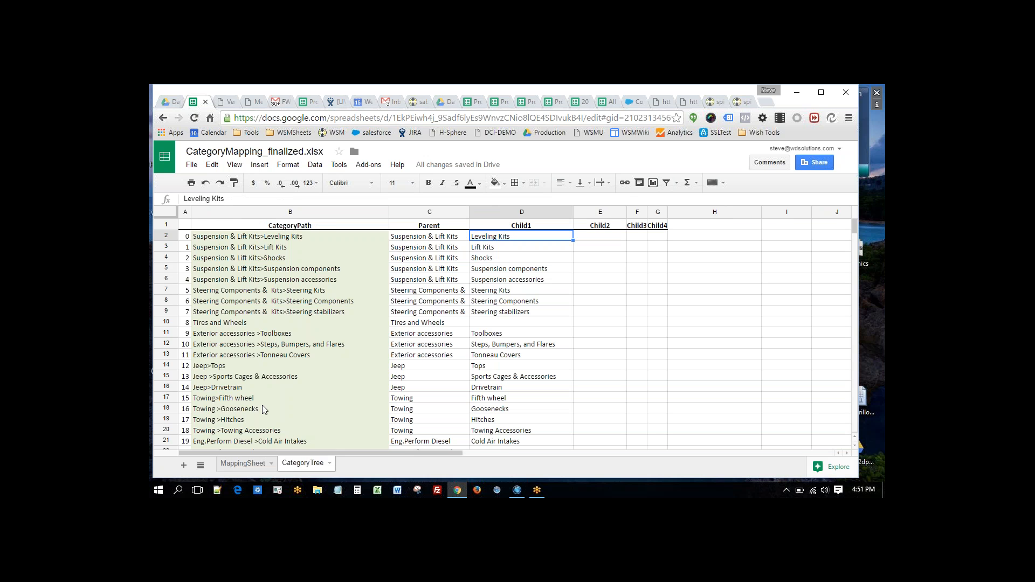
click(241, 466)
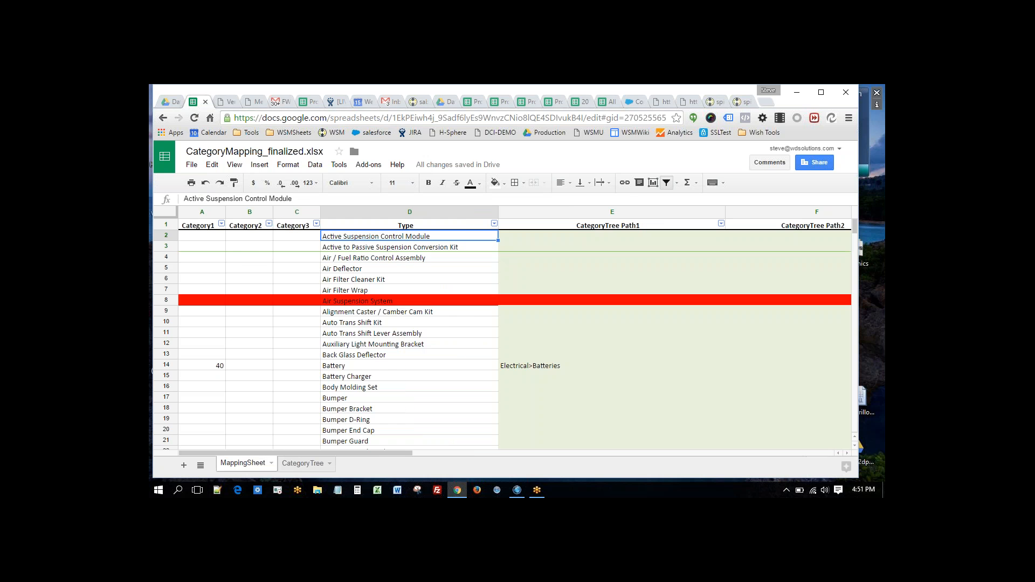
click(294, 467)
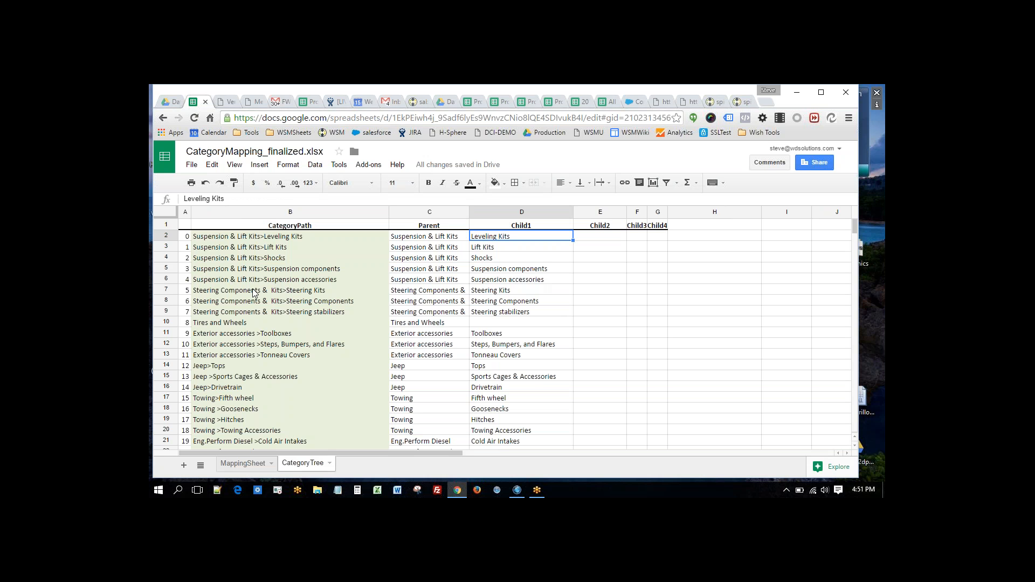
click(242, 463)
click(205, 238)
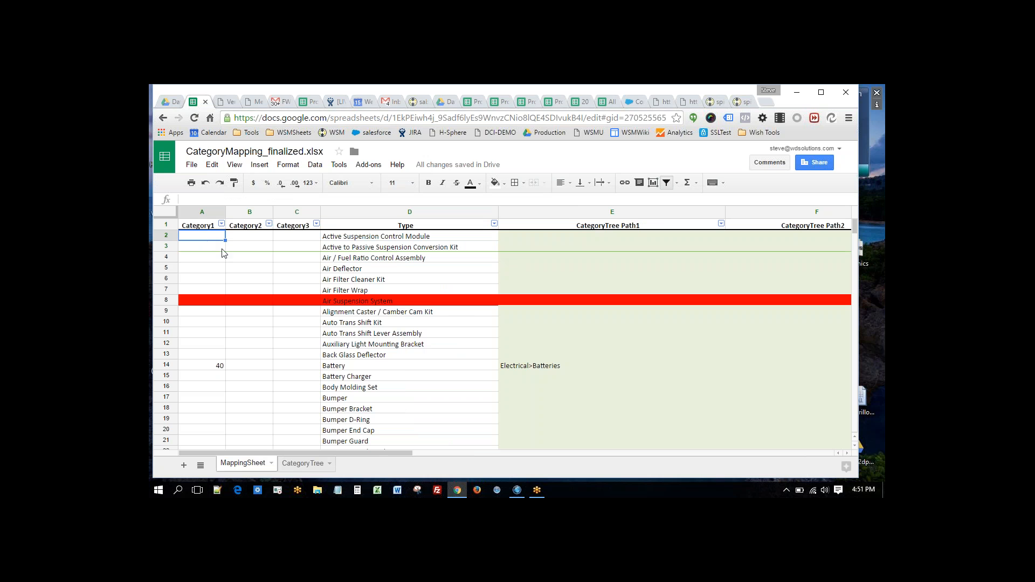
text(3)
click(243, 237)
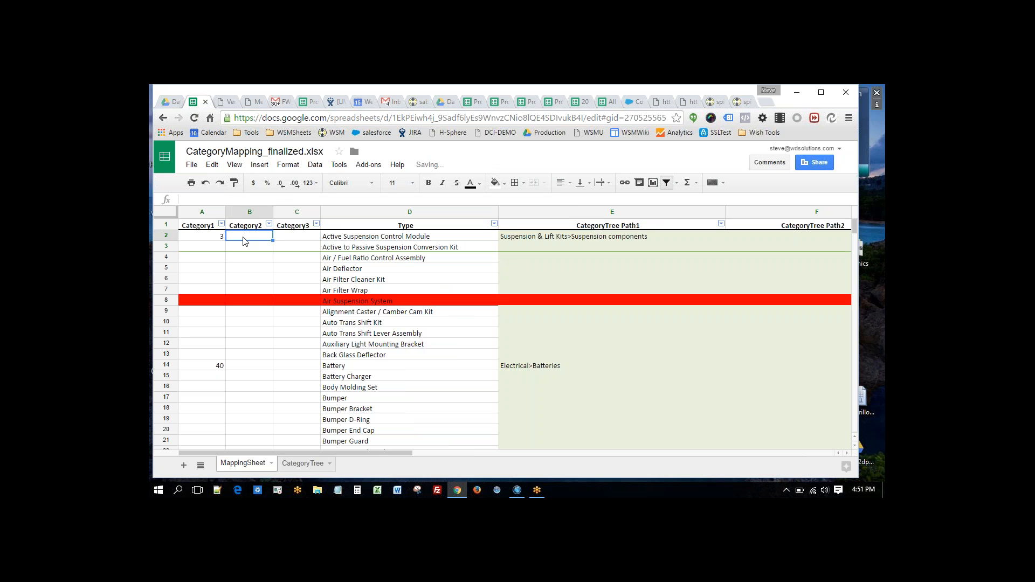
text(4)
click(248, 278)
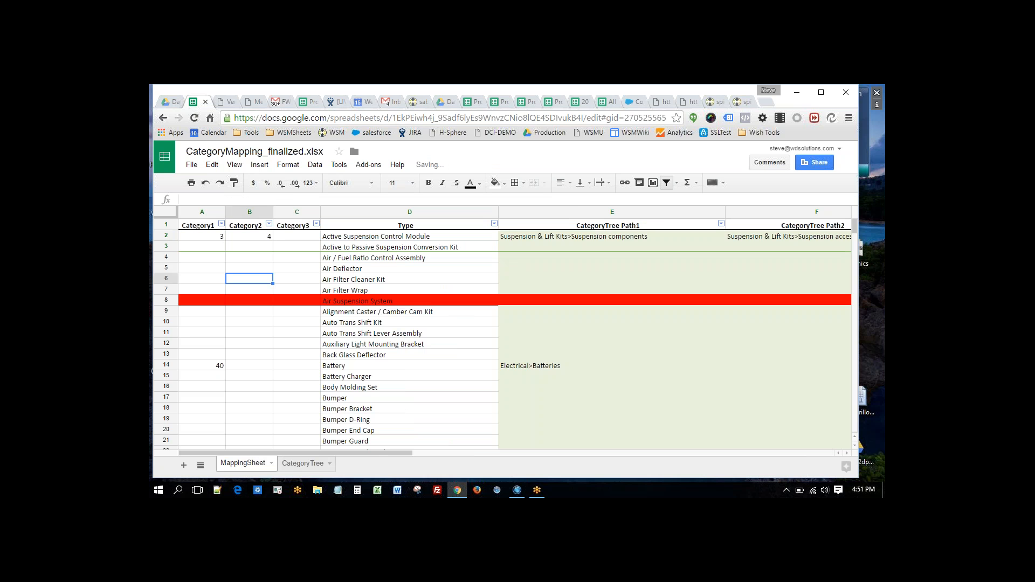
click(290, 237)
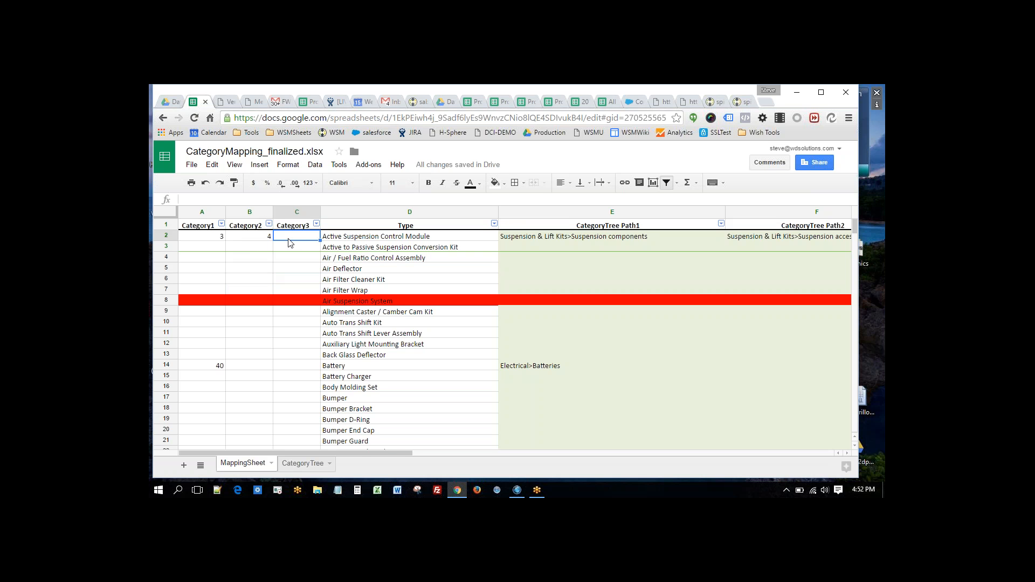
text(0)
click(271, 262)
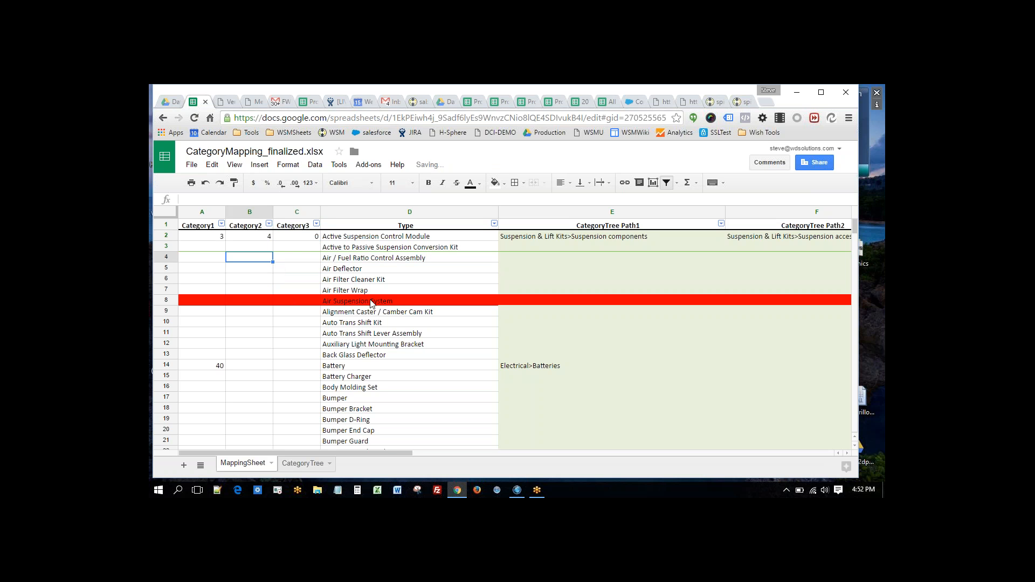
- Inspect the CategoryTree Path1 and Path2 formulas for the Active Suspension Control Module row
click(627, 238)
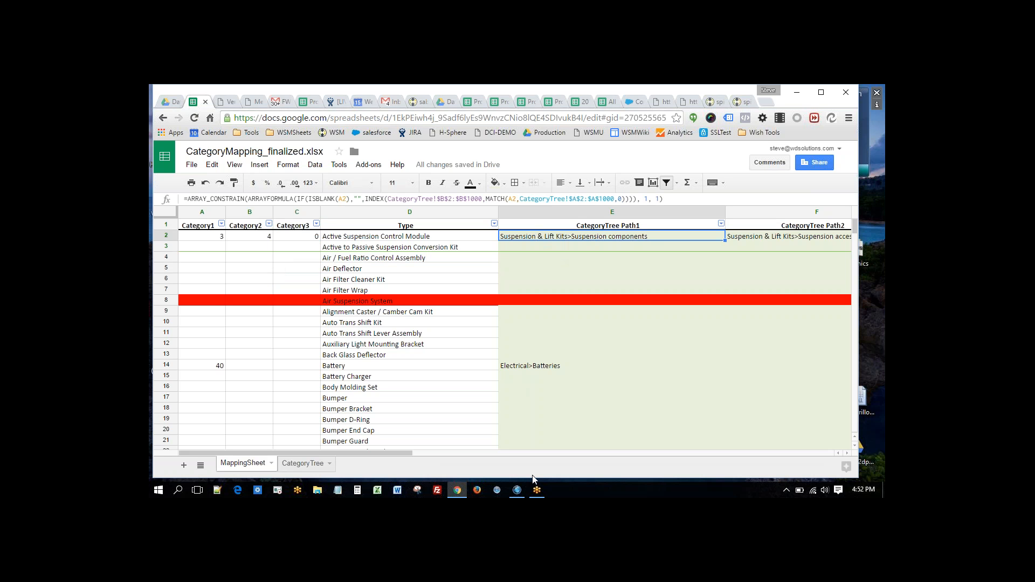
click(829, 238)
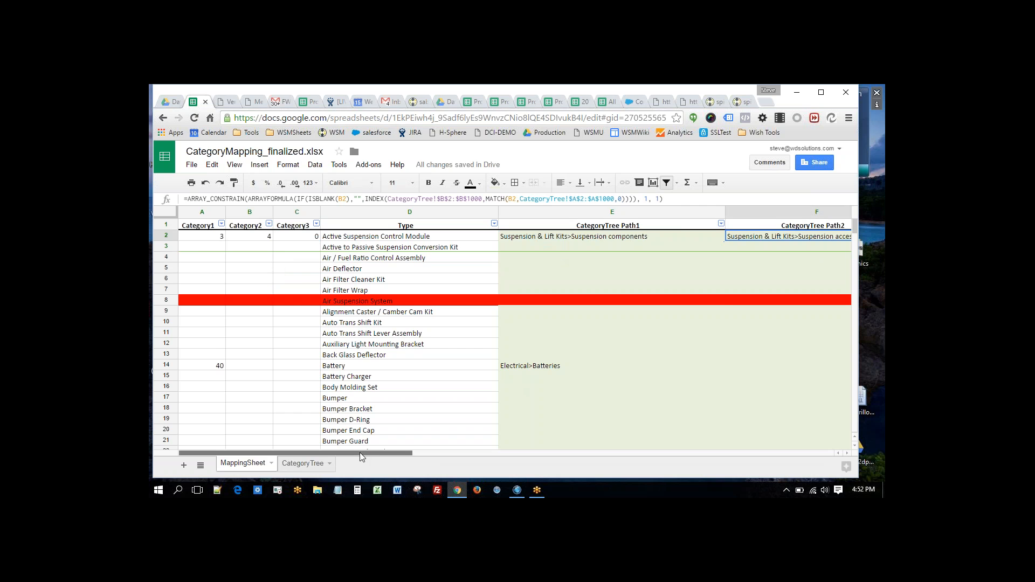
drag(360, 452, 311, 452)
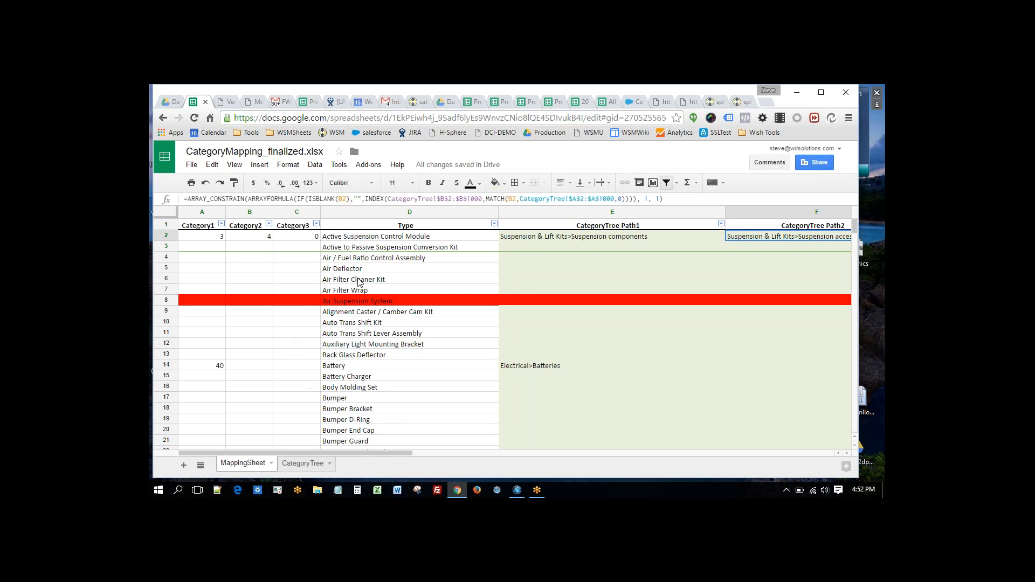
- Look up matching IDs in CategoryTree and map Active to Passive Suspension Conversion Kit to Category1 ID 1 and Category2 ID 3
click(355, 250)
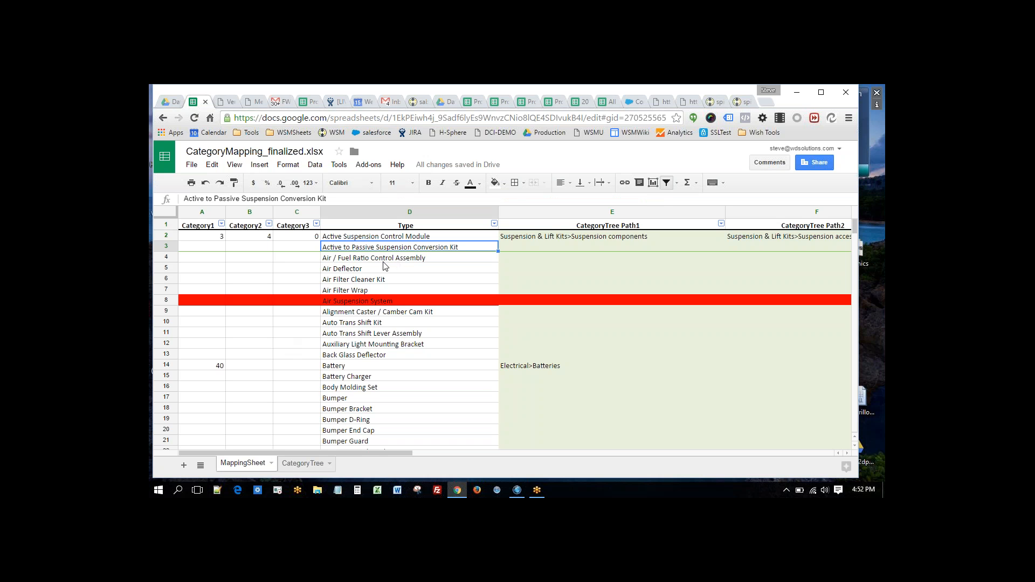
click(299, 467)
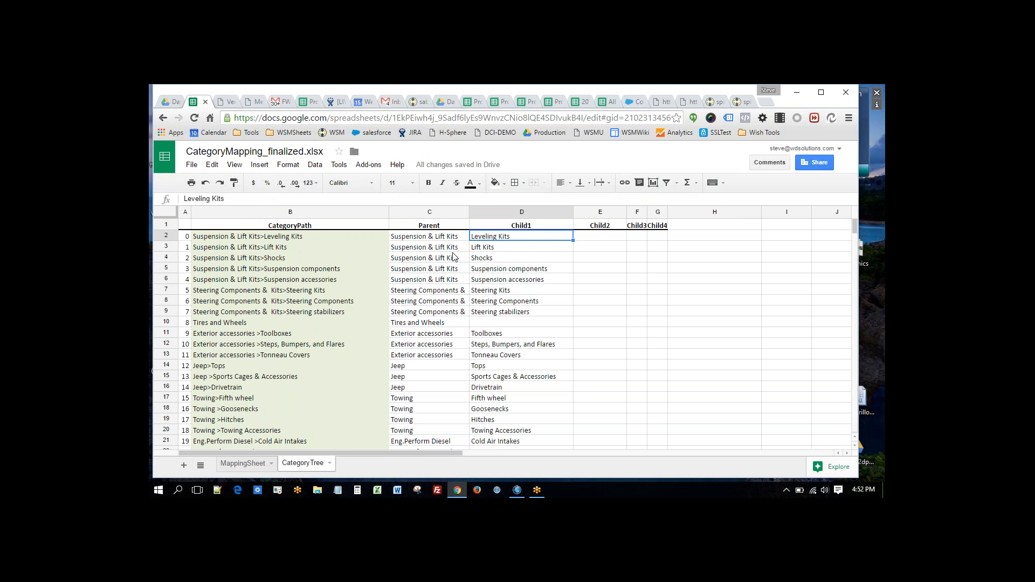
click(480, 249)
click(239, 251)
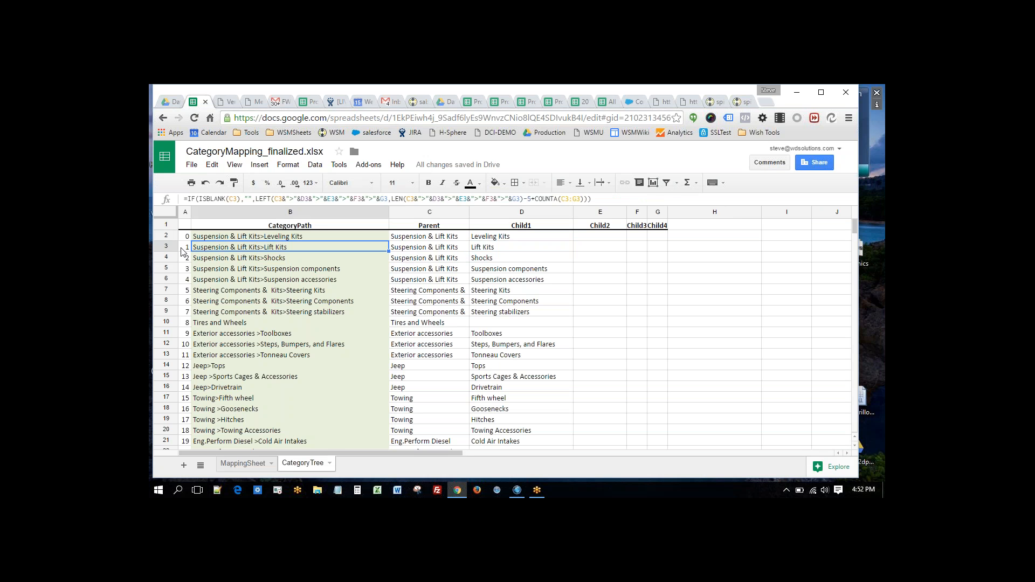
click(182, 247)
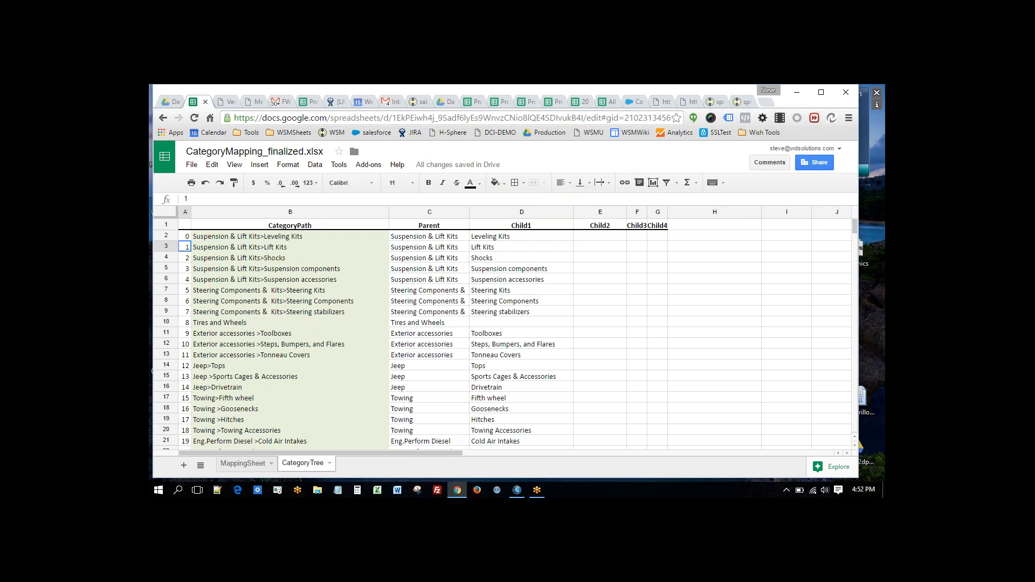
click(204, 272)
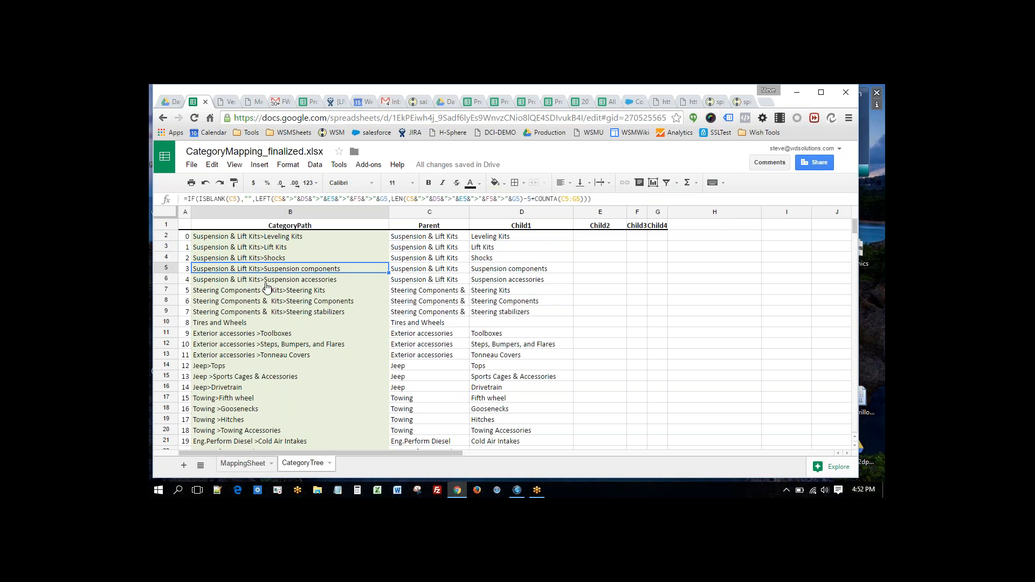
key(ctrl+shift+Page_Up)
click(211, 250)
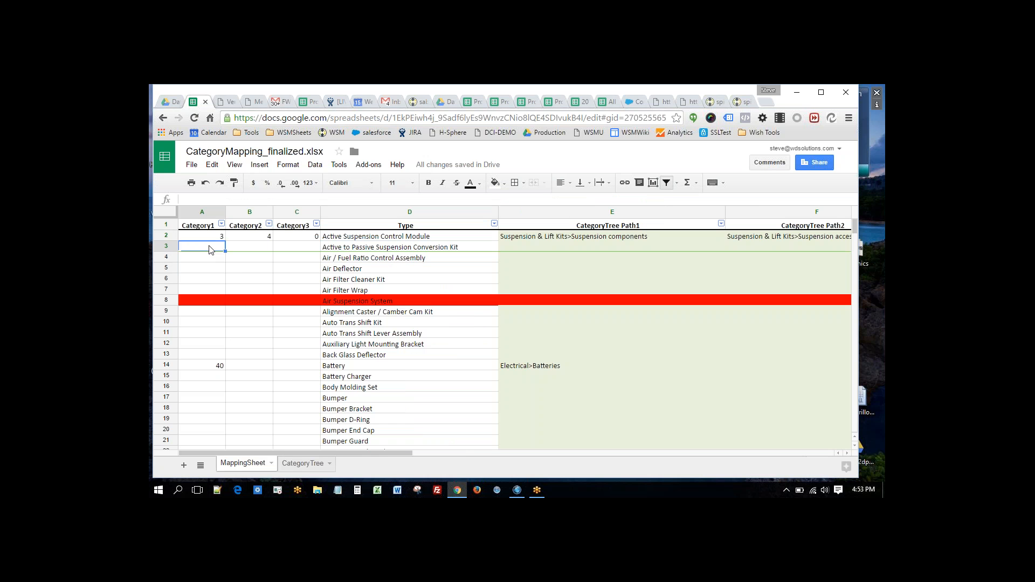
text(1)
click(254, 247)
text(3)
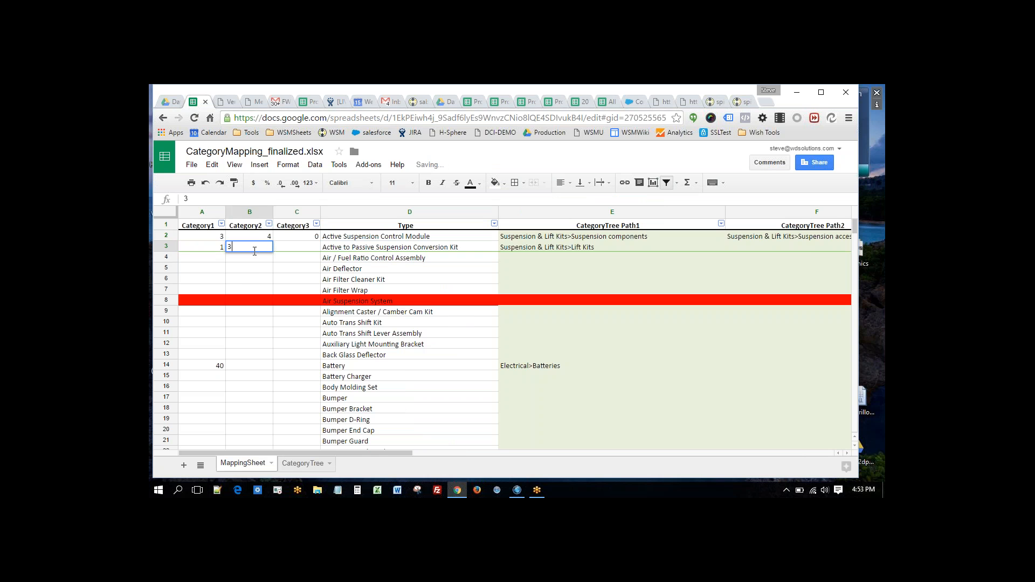
click(222, 278)
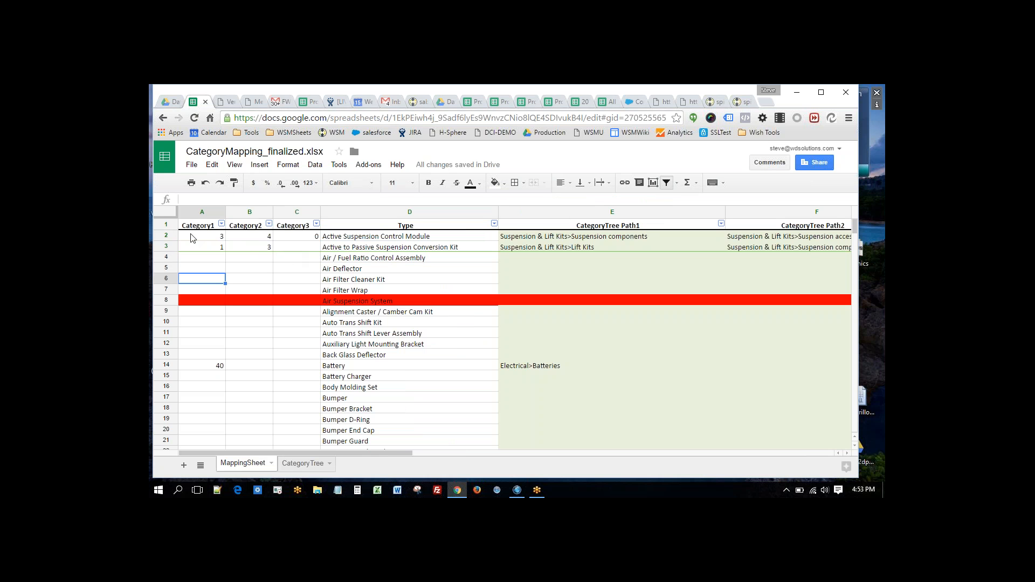
- Fill the entire Back Glass Deflector row on MappingSheet with red
click(221, 252)
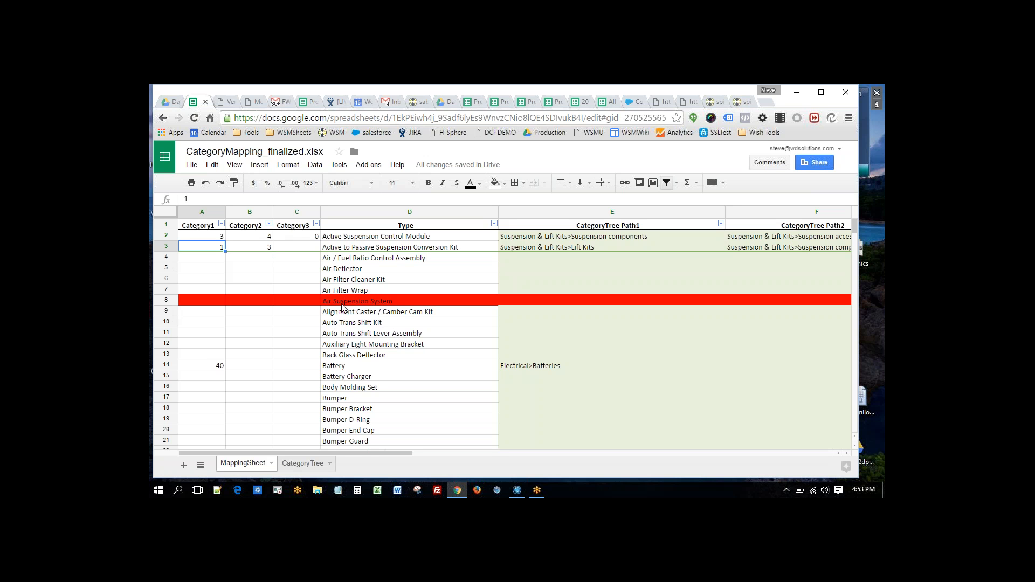
click(330, 356)
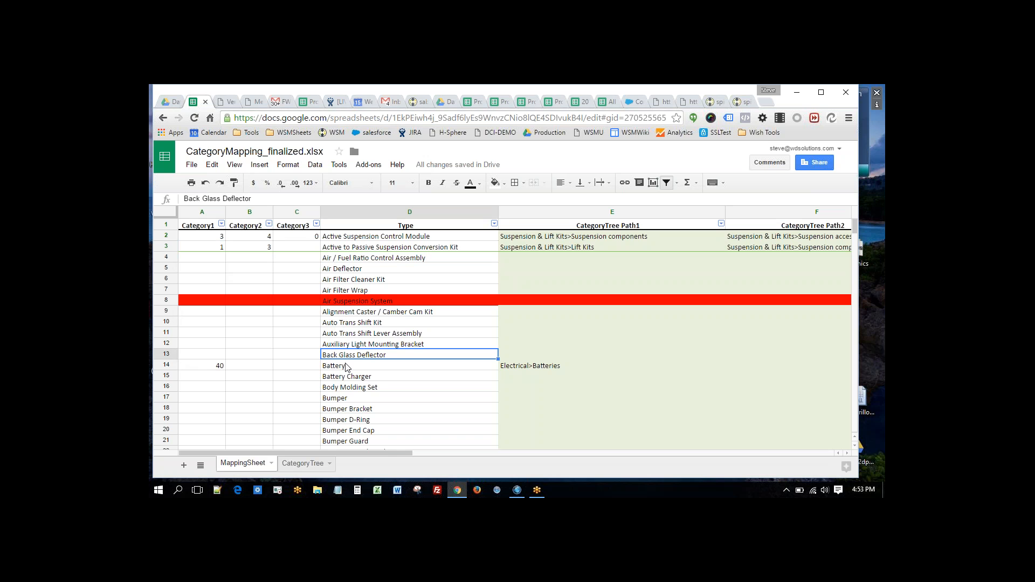
click(168, 358)
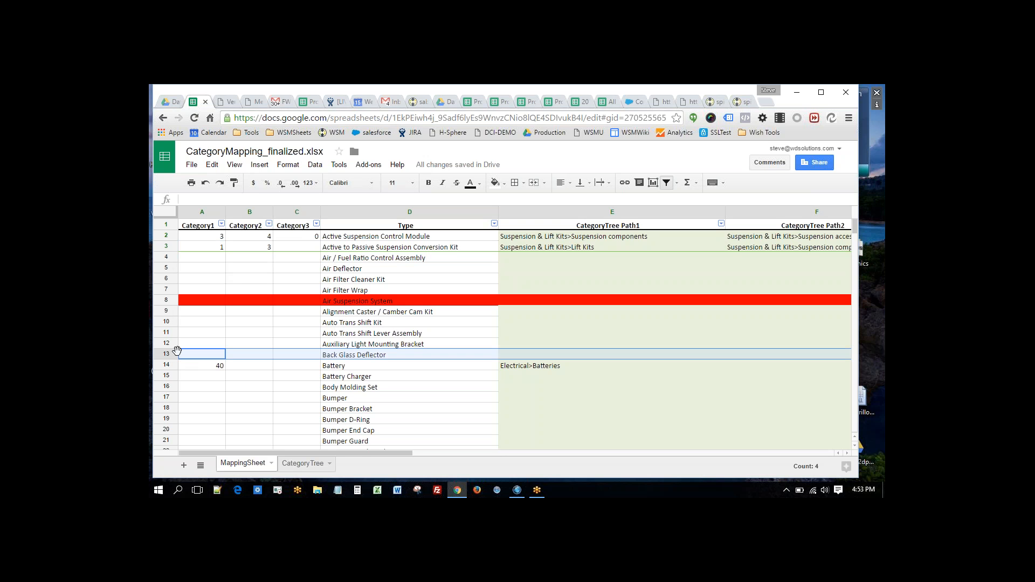
click(502, 186)
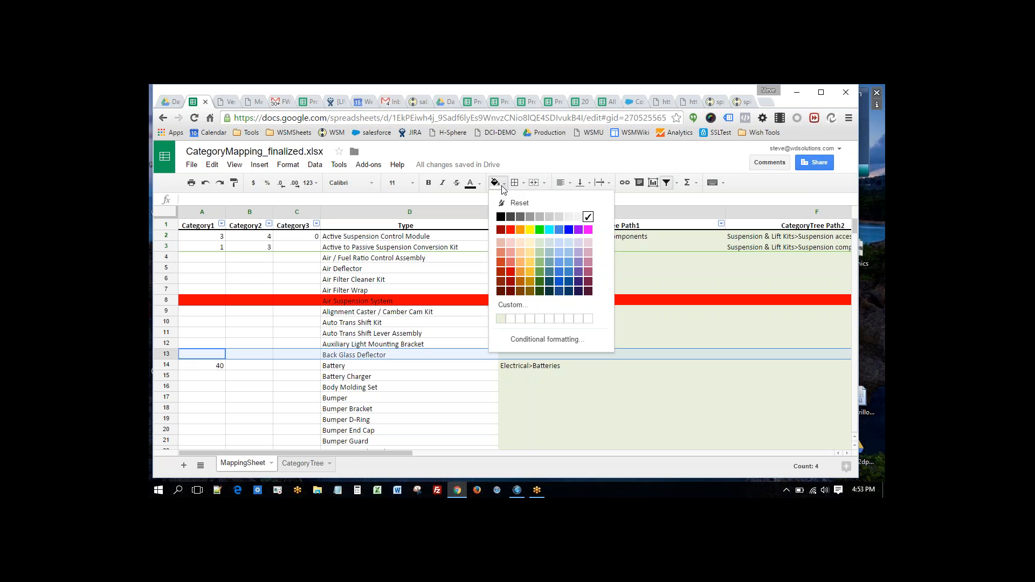
click(509, 230)
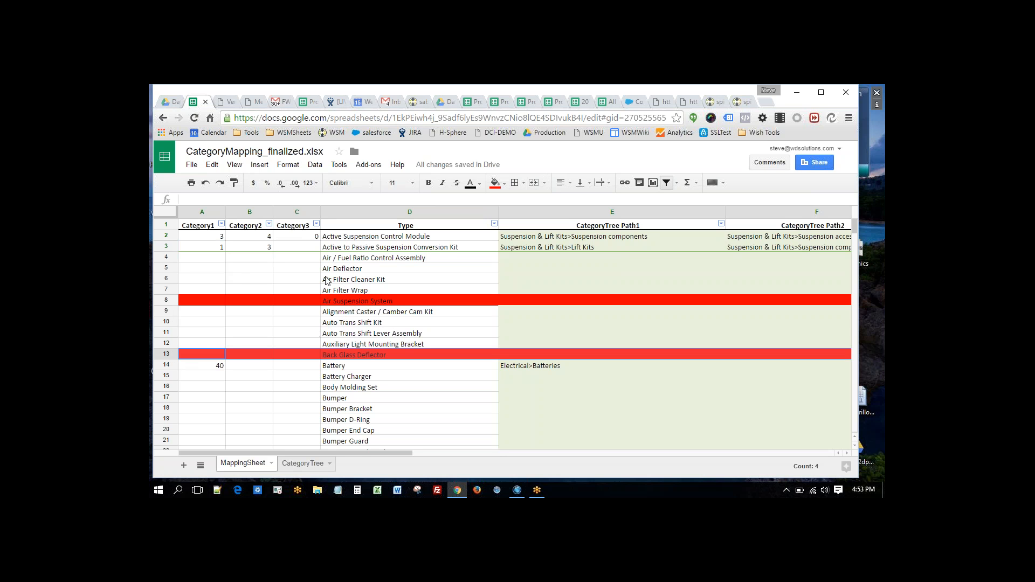
click(203, 344)
- Check the CategoryTree parent and child categories for a match to the Air / Fuel Ratio Control Assembly type, then return to MappingSheet
click(213, 261)
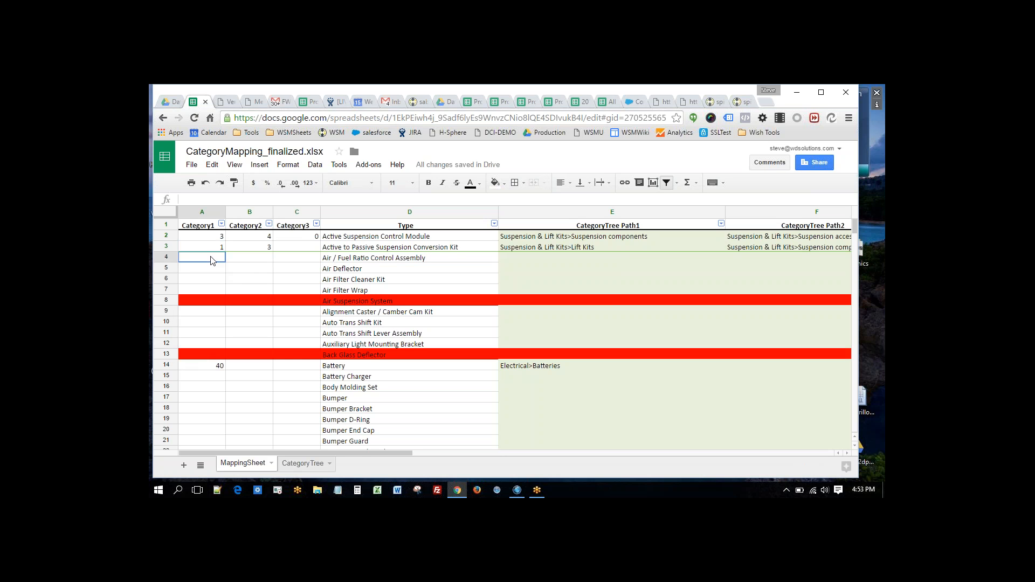
click(355, 261)
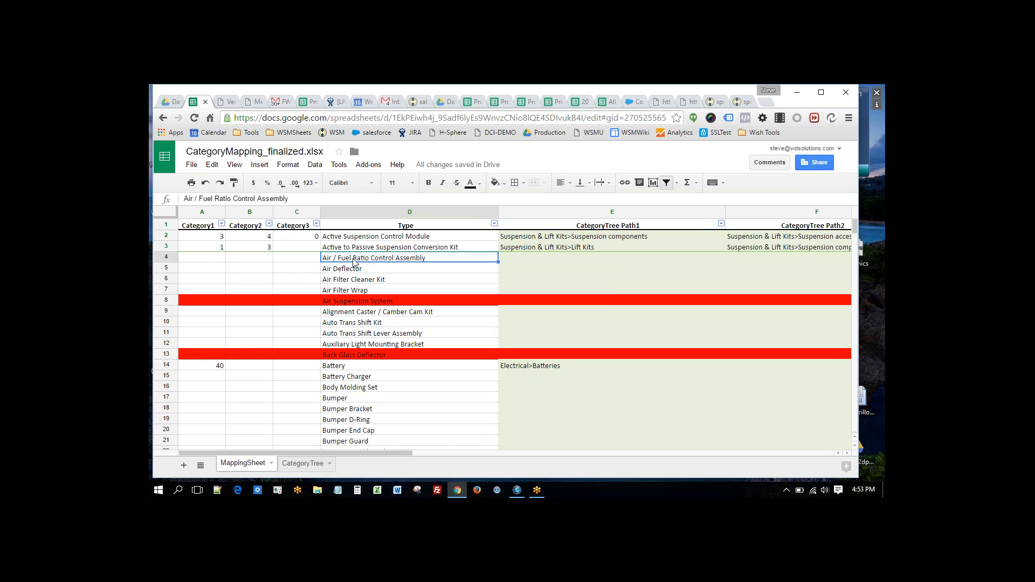
click(310, 464)
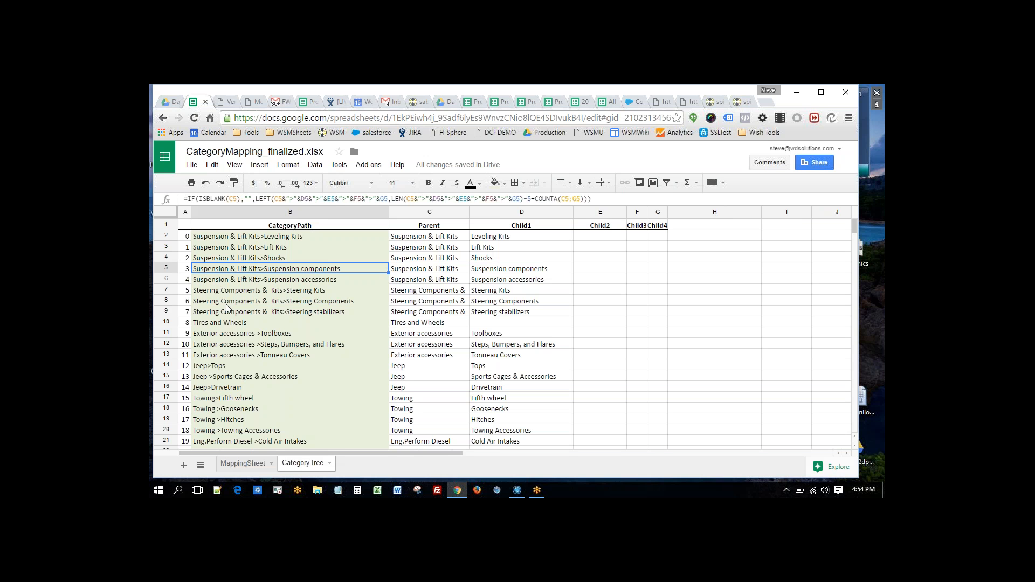
click(439, 270)
click(517, 270)
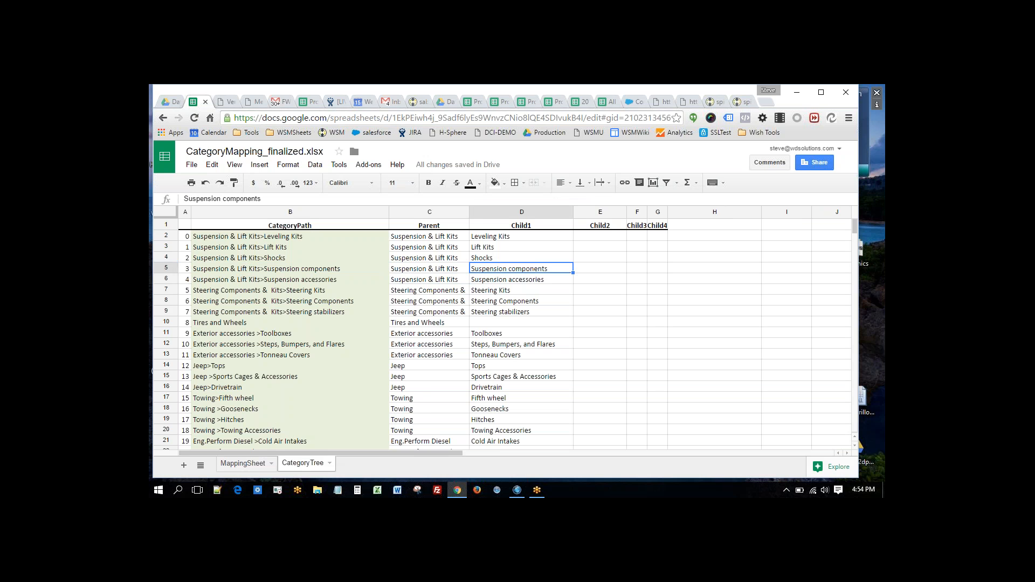
click(242, 463)
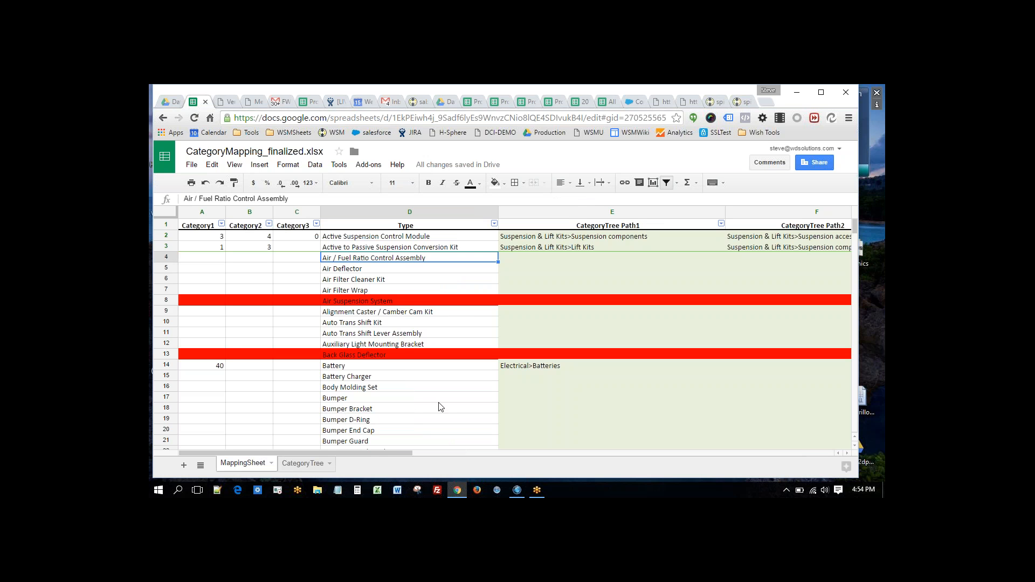
- Trace the Battery row's Category1 ID to its Electrical>Batteries entry in CategoryTree, then look over the remaining types on MappingSheet
click(211, 369)
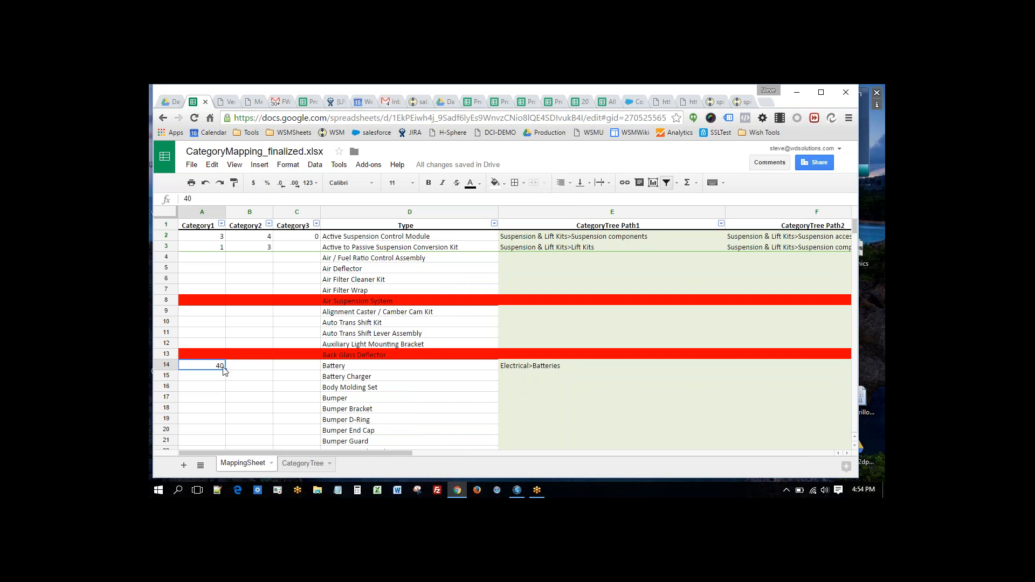
click(301, 473)
scroll(287, 366, down, 7)
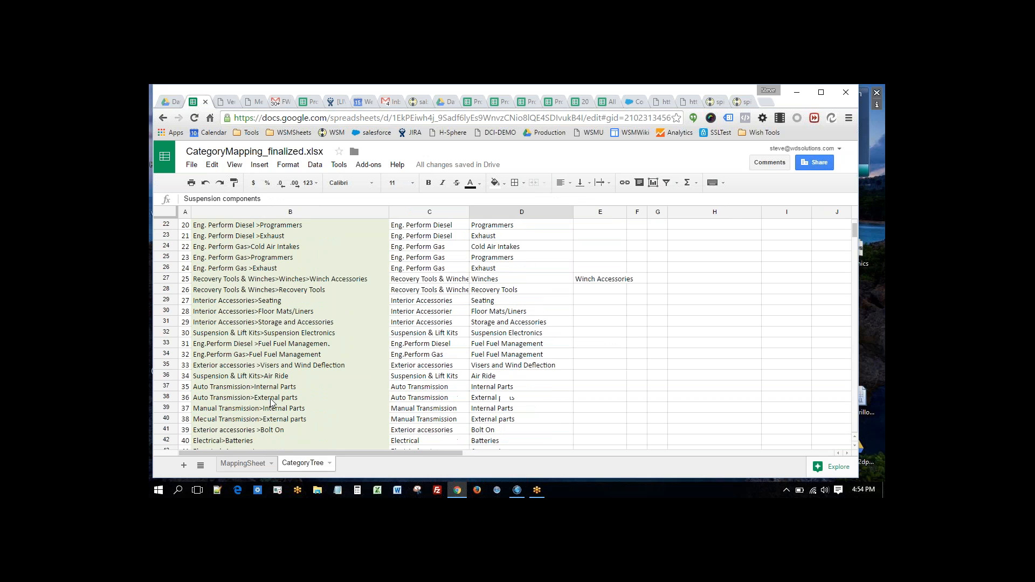
click(224, 441)
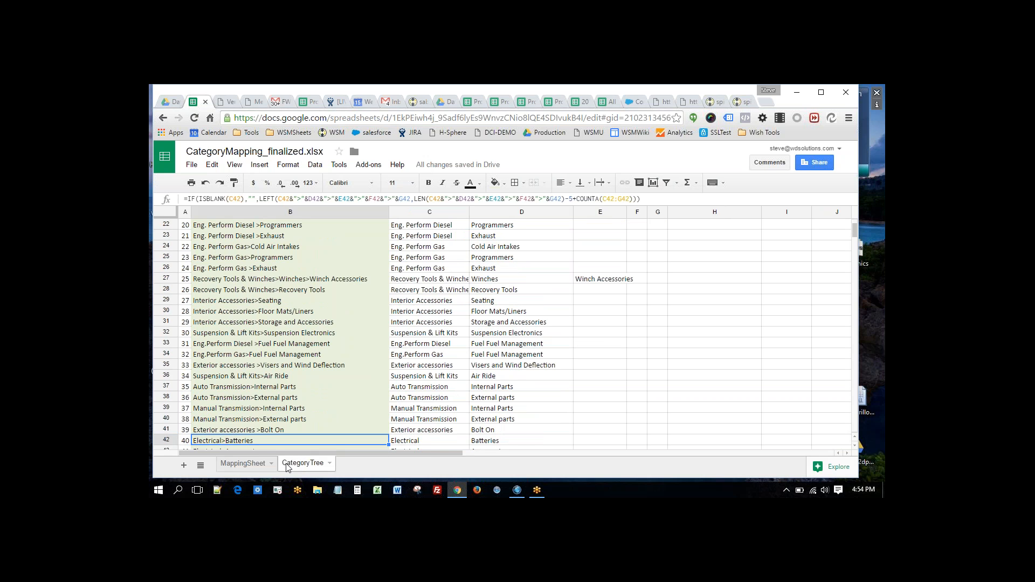
click(249, 465)
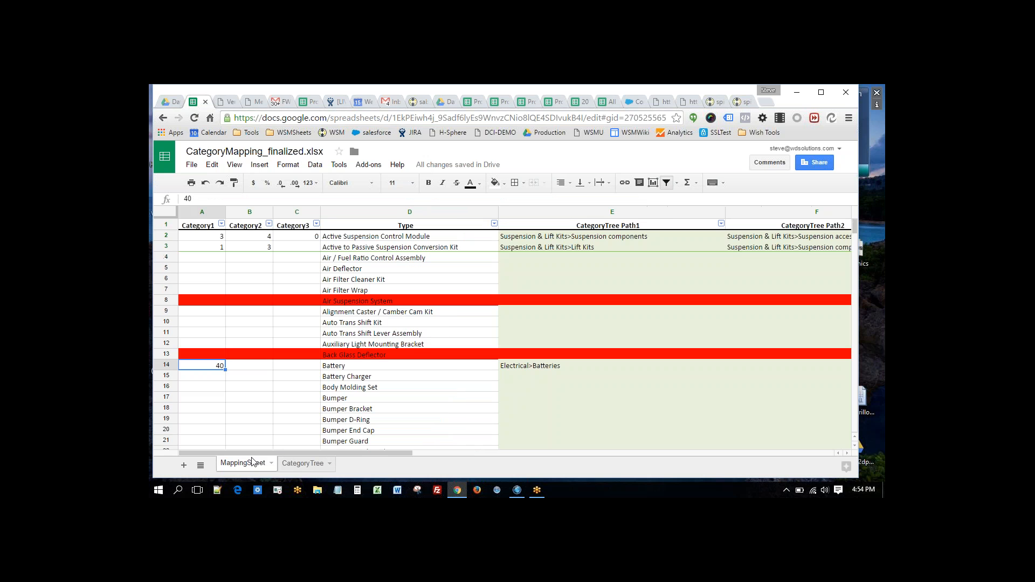
scroll(297, 324, down, 5)
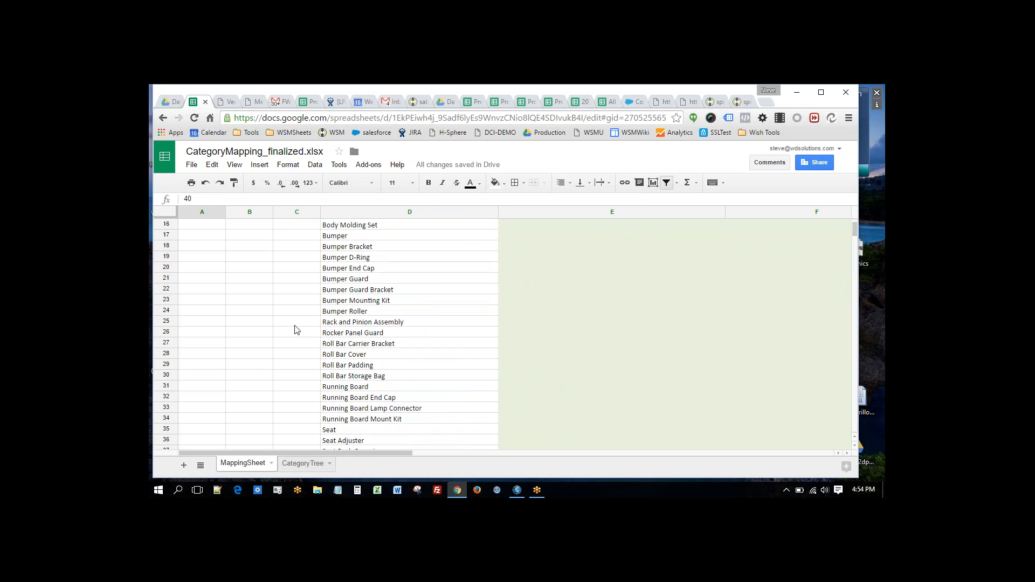
scroll(295, 318, up, 5)
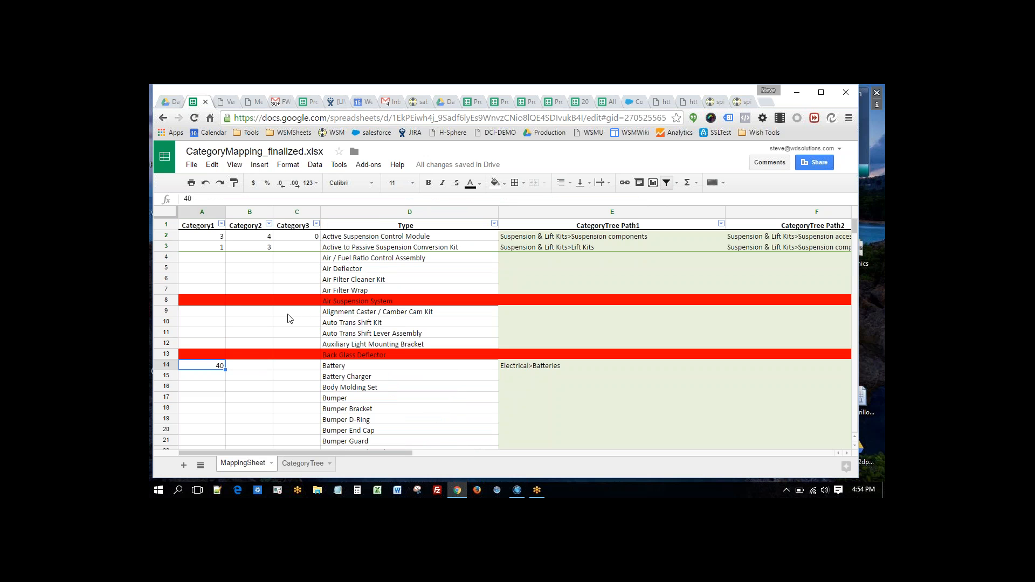